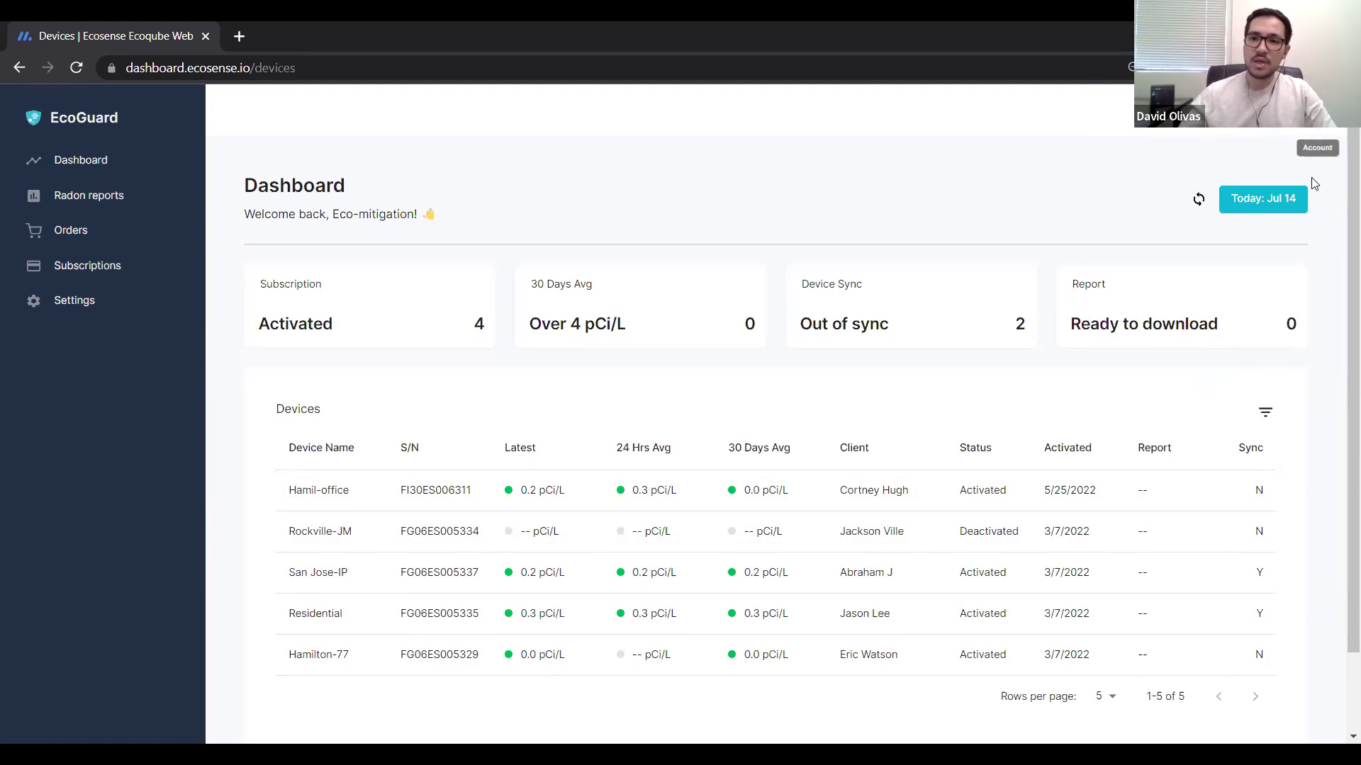
- Open the details of the Hamil-office device and look over its radon, client and device information
left_click(574, 504)
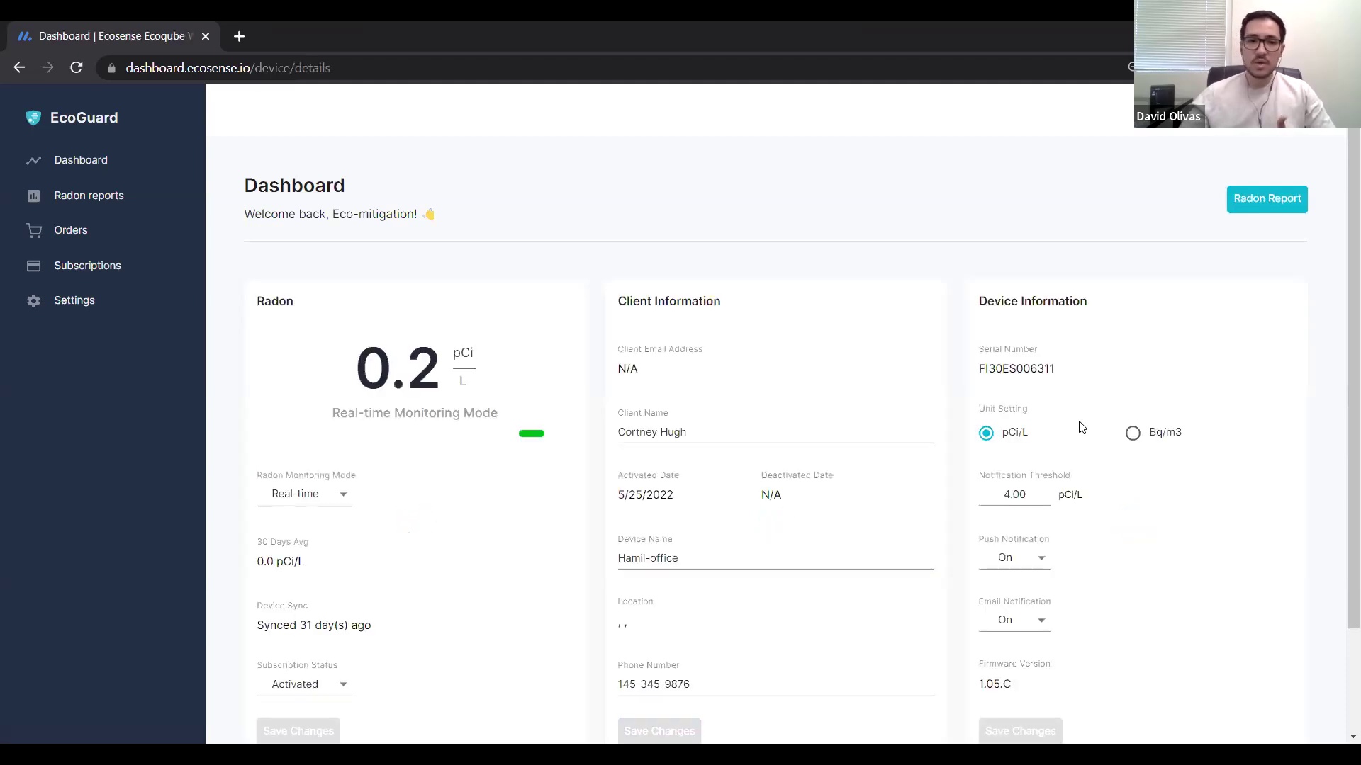
scroll(1032, 443, "down", 1)
scroll(1031, 442, "up", 1)
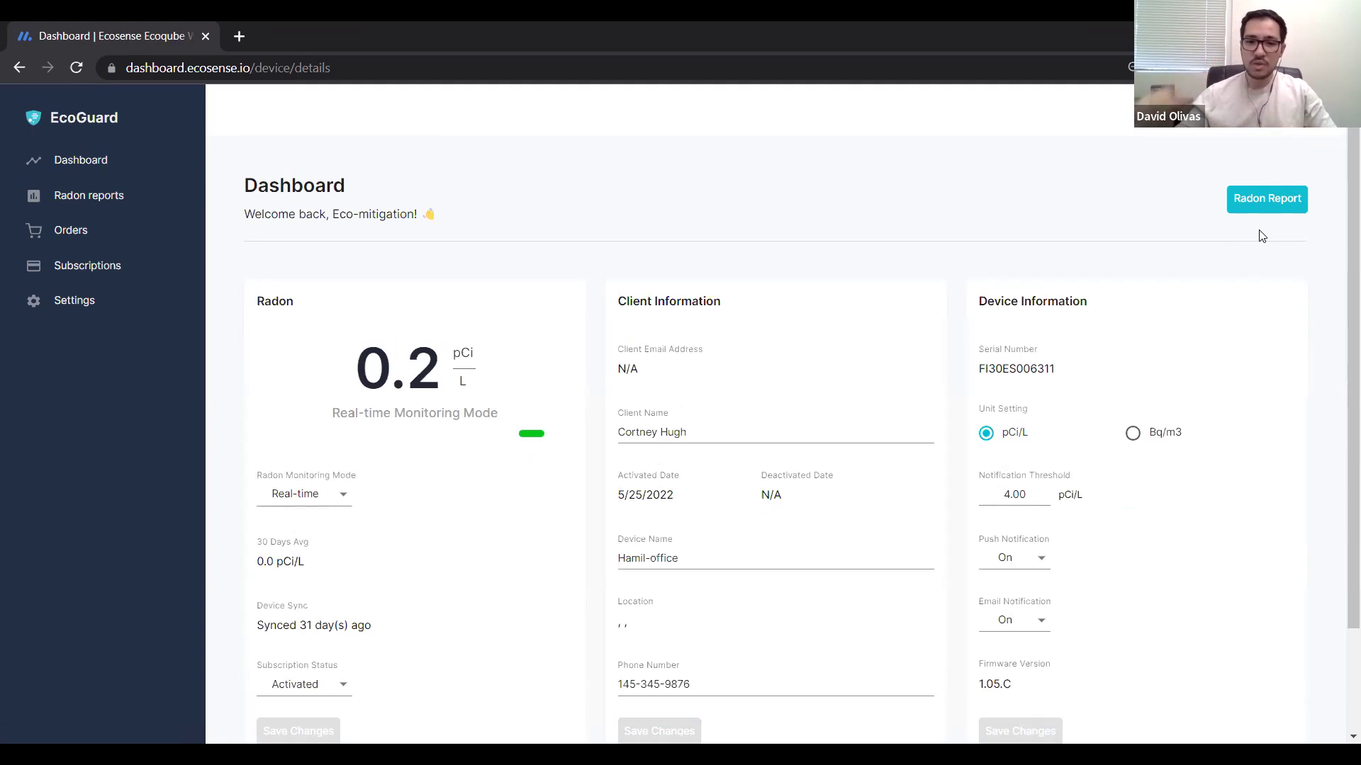
scroll(1239, 246, "down", 2)
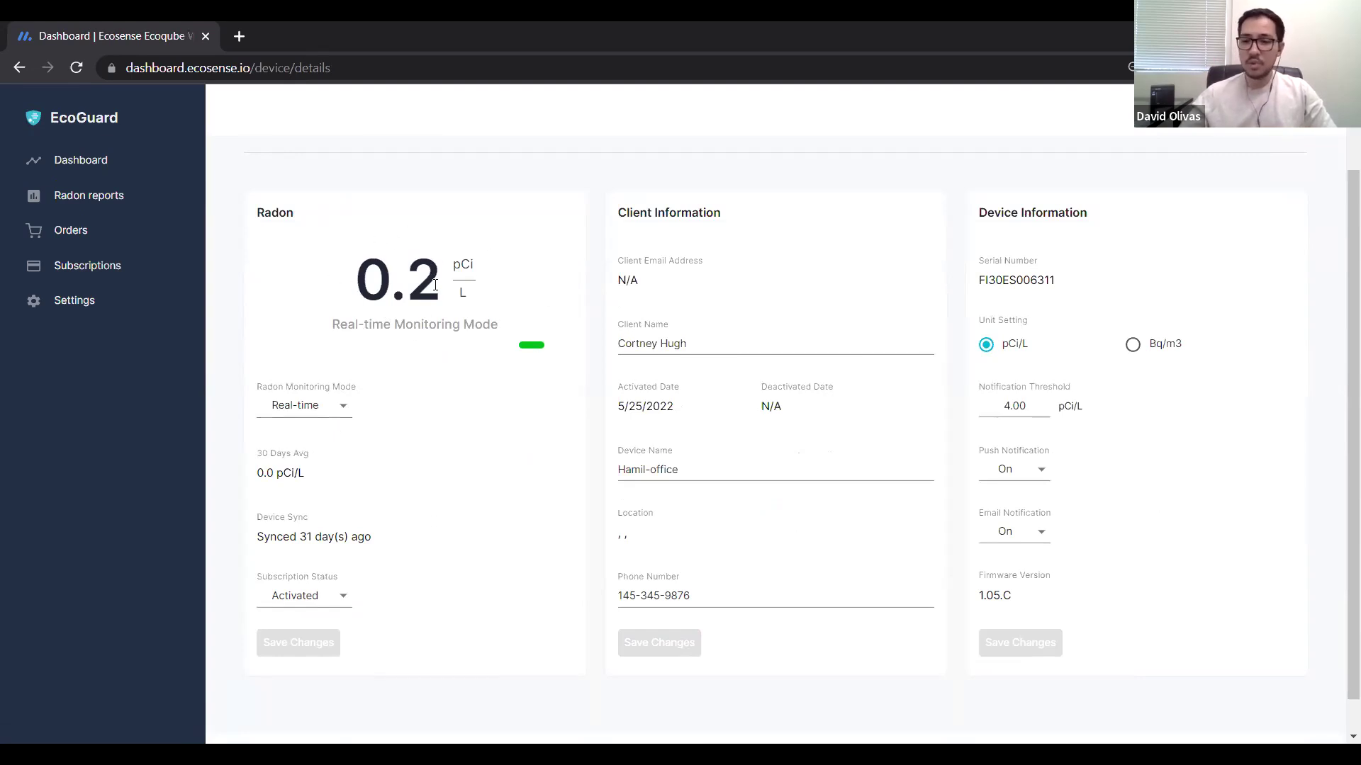
- Check the available options for the radon monitoring mode and the subscription status without changing either
left_click(343, 406)
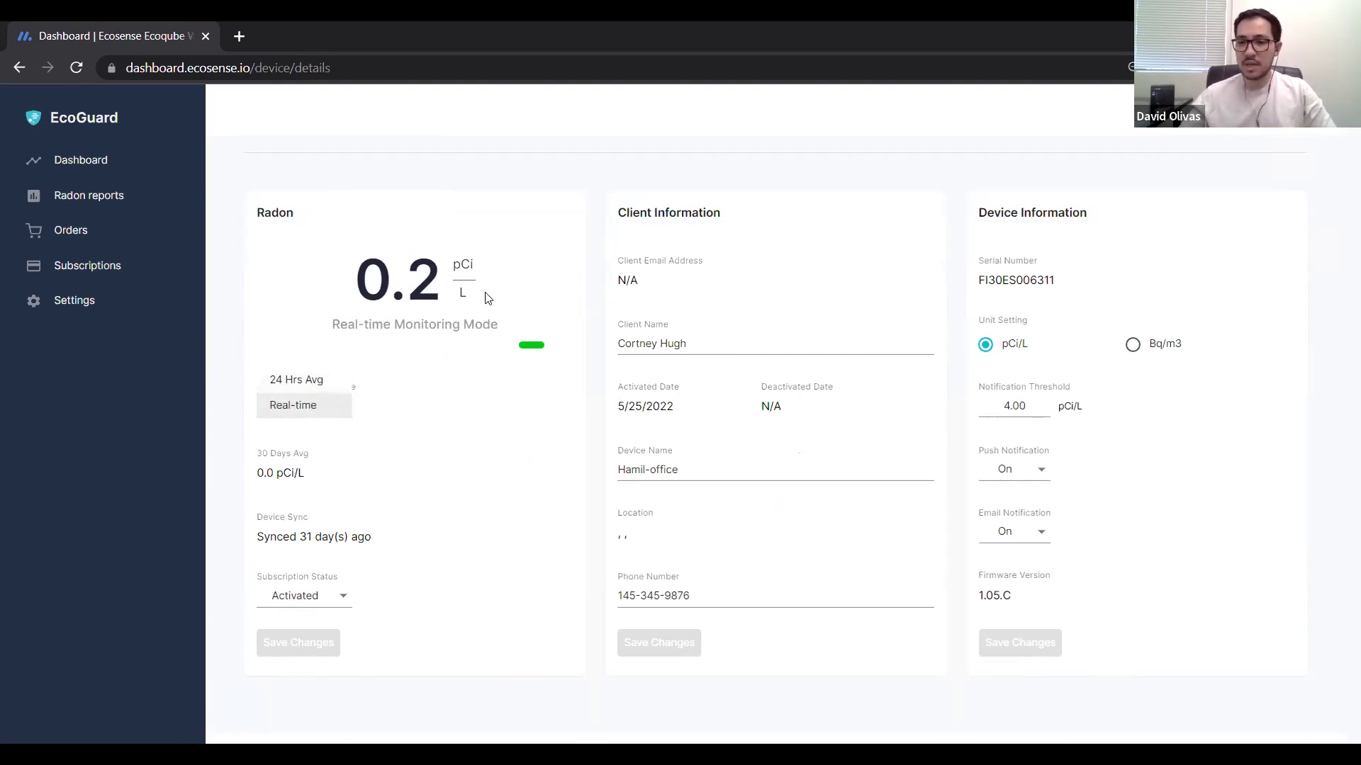
left_click(466, 432)
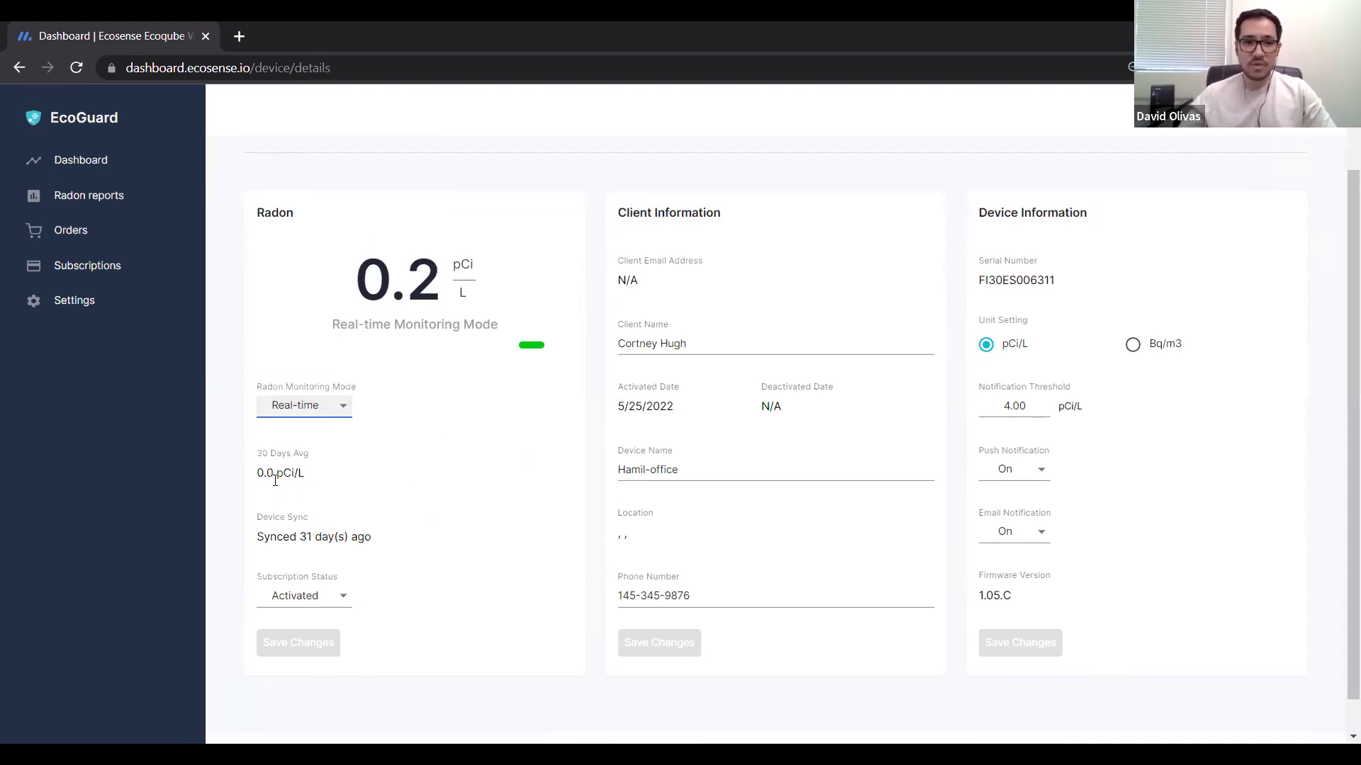
left_click(342, 599)
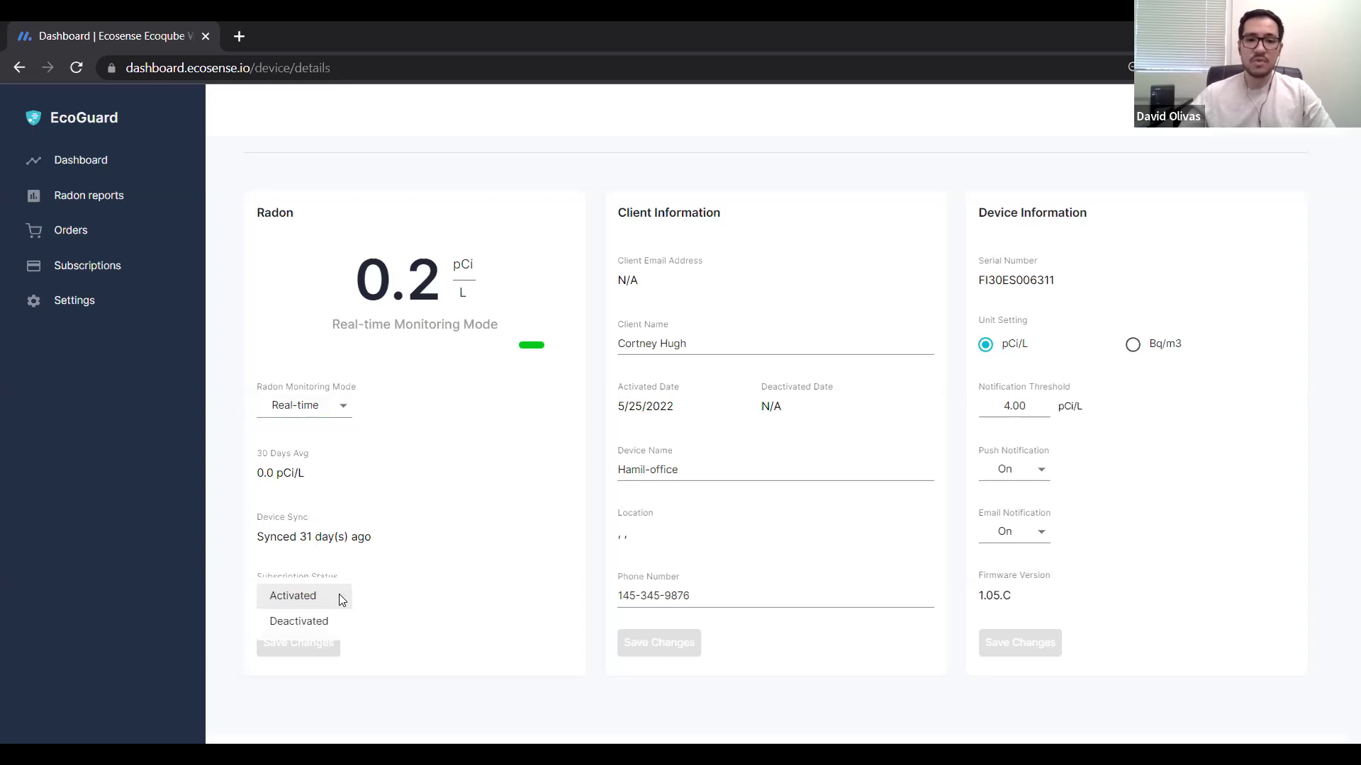
left_click(424, 578)
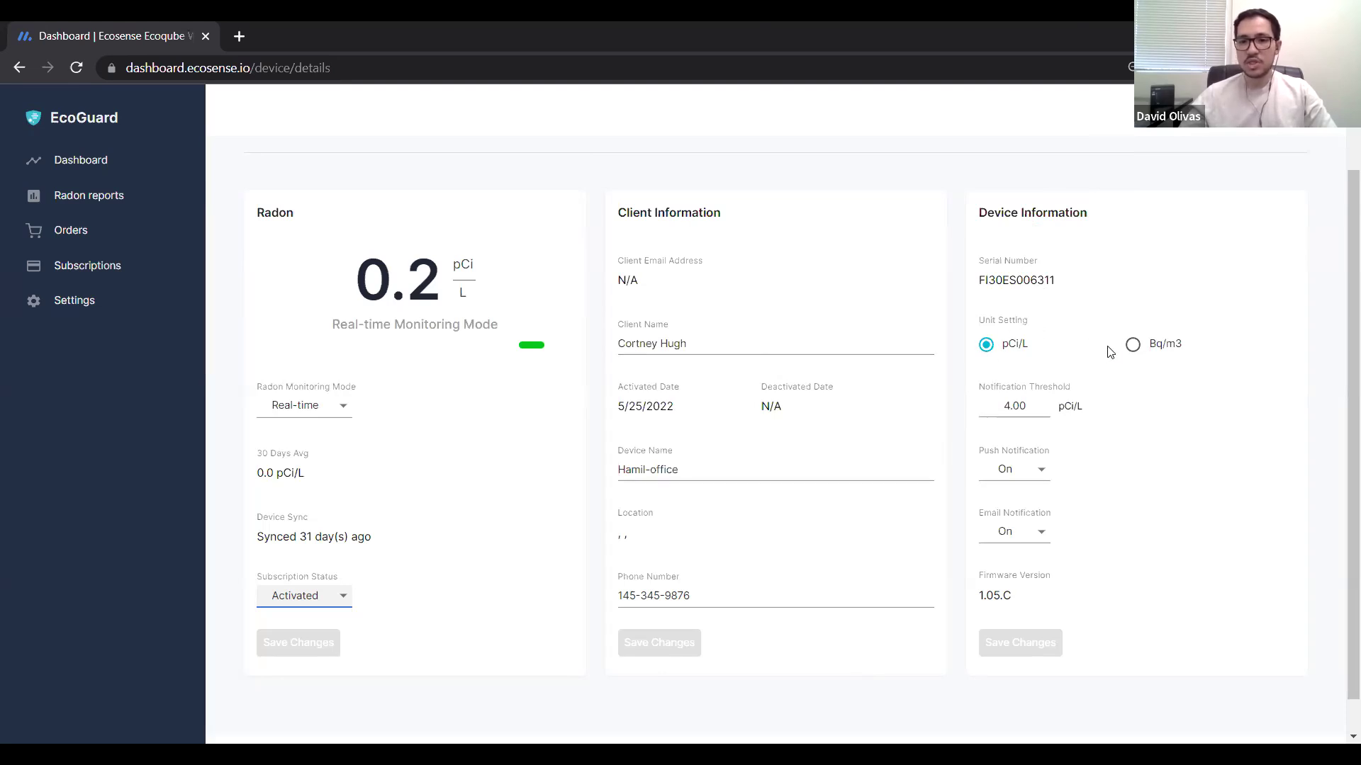
- Try the Bq/m3 unit setting, return to pCi/L, and set the notification threshold to 2.00 pCi/L
left_click(1132, 345)
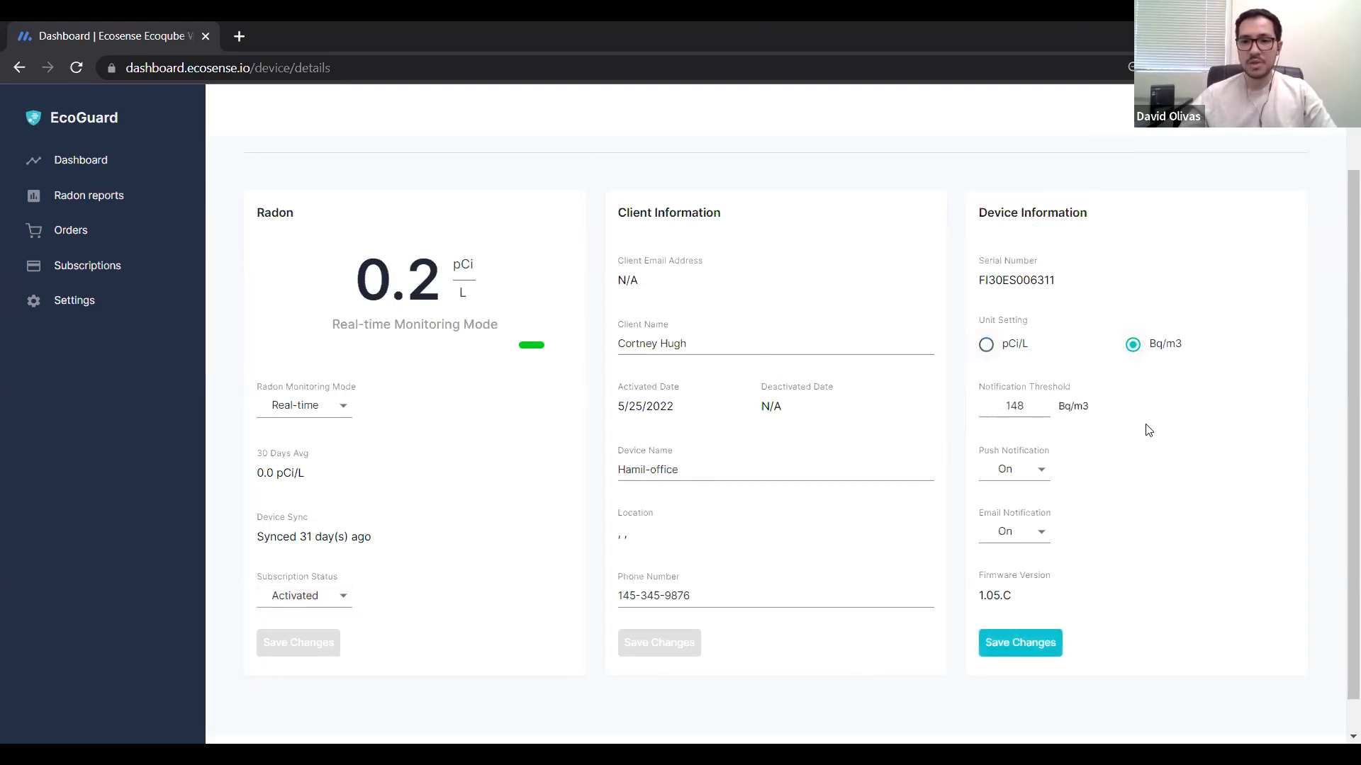
left_click(987, 345)
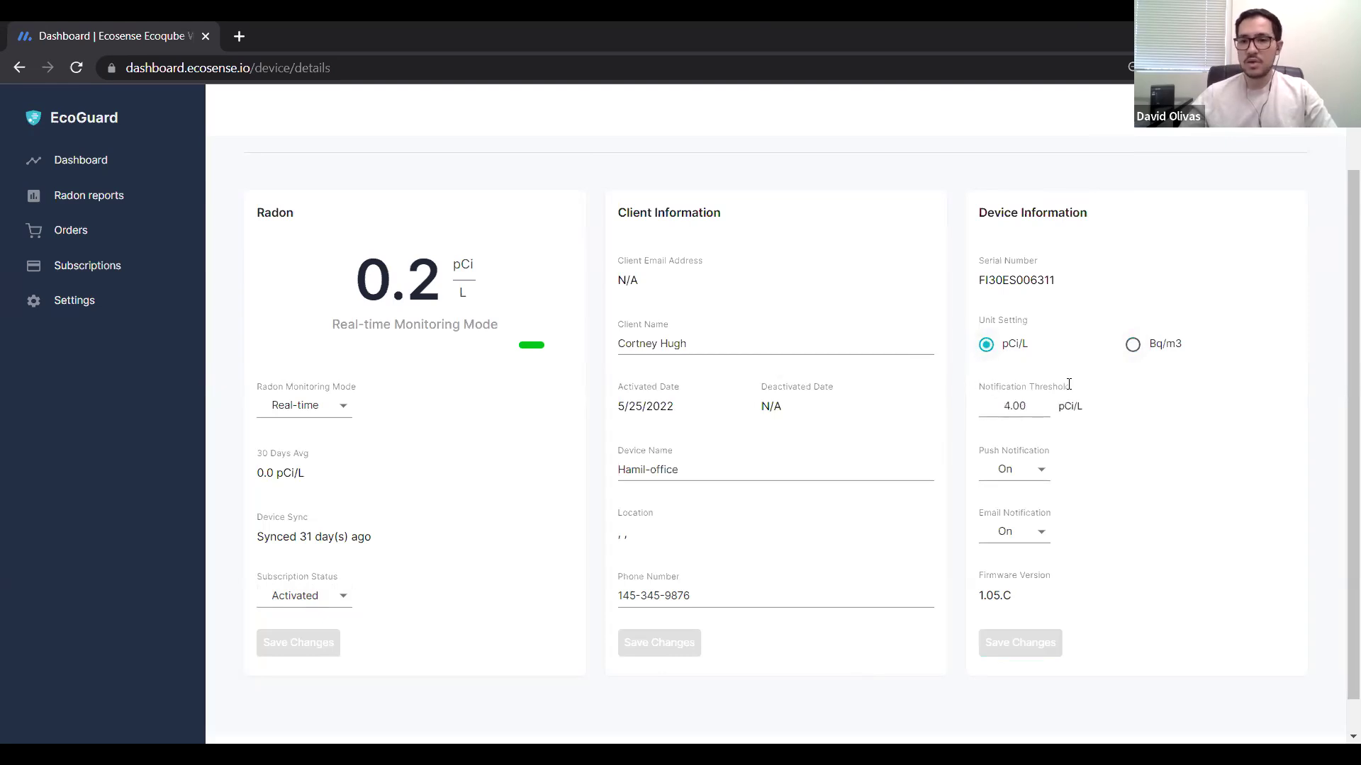
left_click(1018, 408)
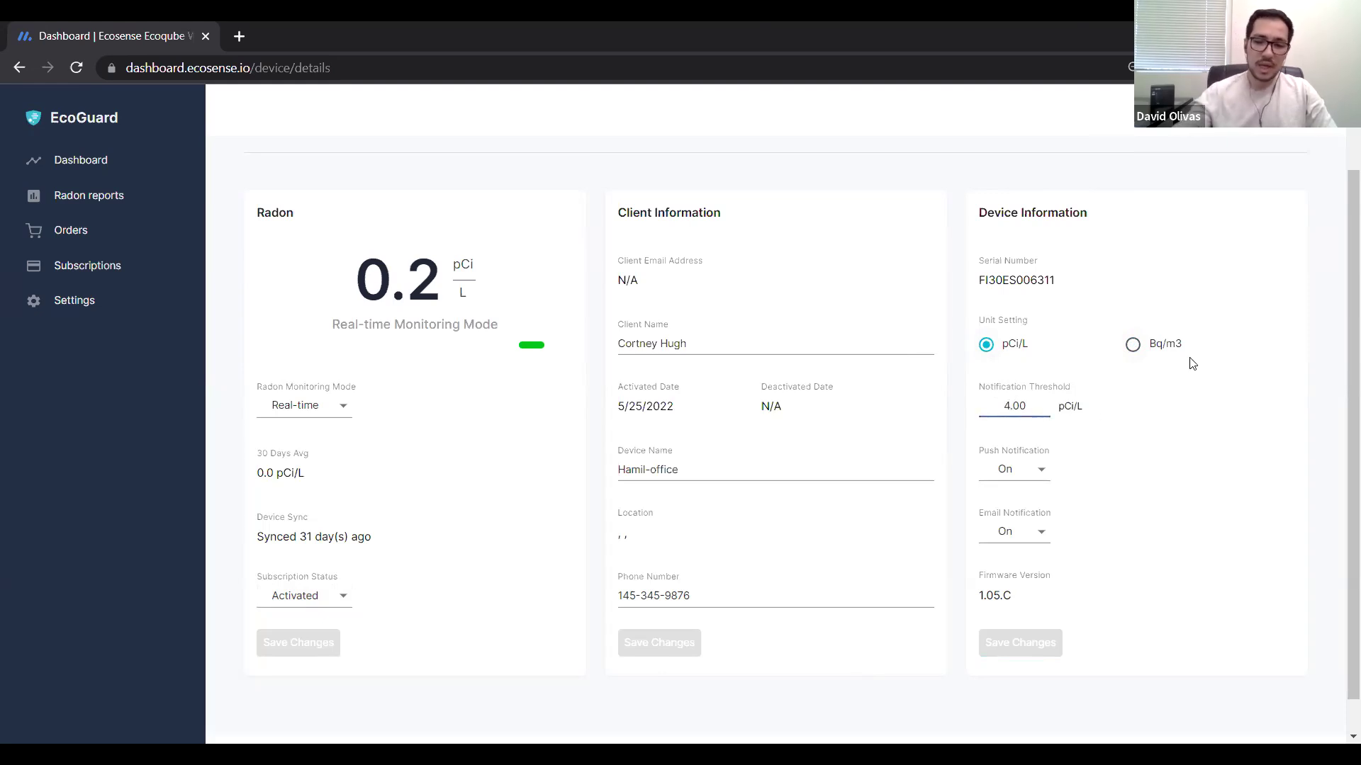
key("BackSpace")
type("22")
key("BackSpace")
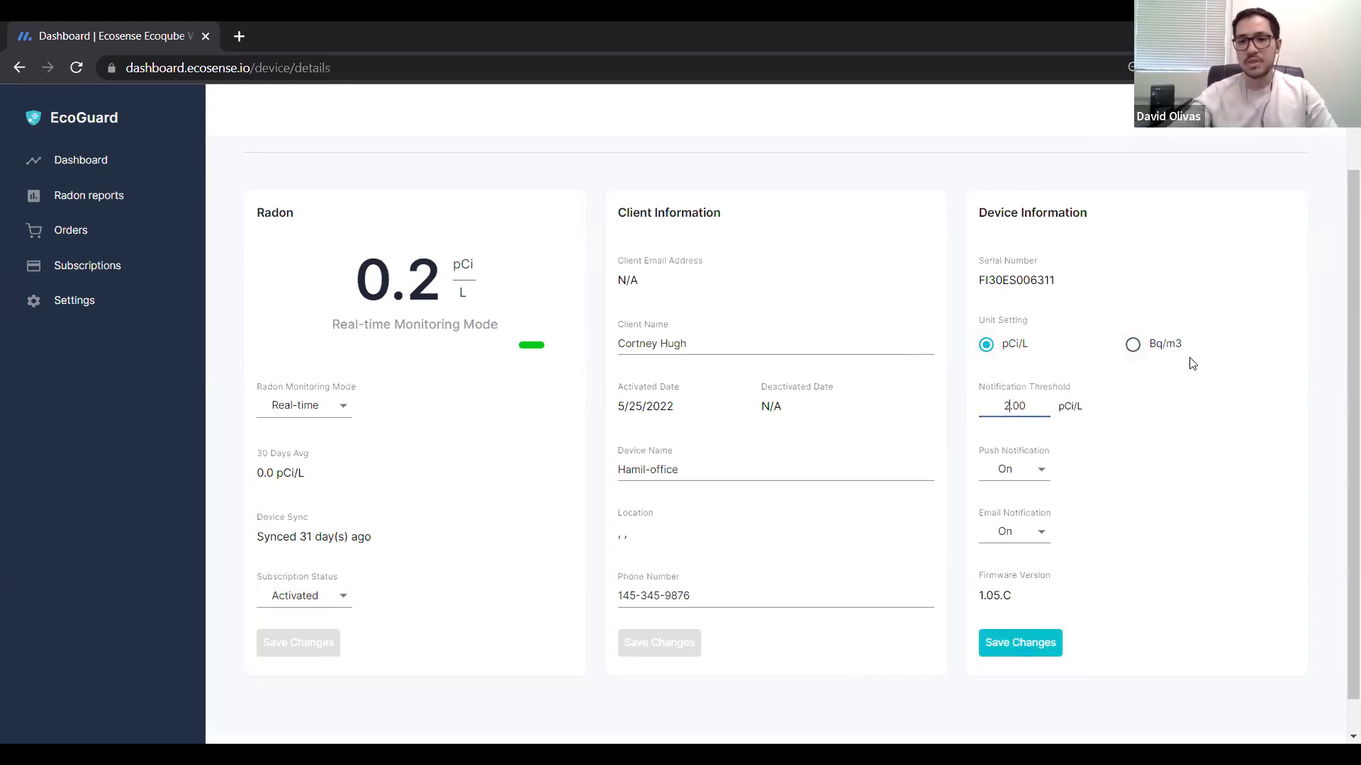
- Check the push and email notification options, keeping both On, and look over the device details
left_click(1034, 470)
left_click(1049, 539)
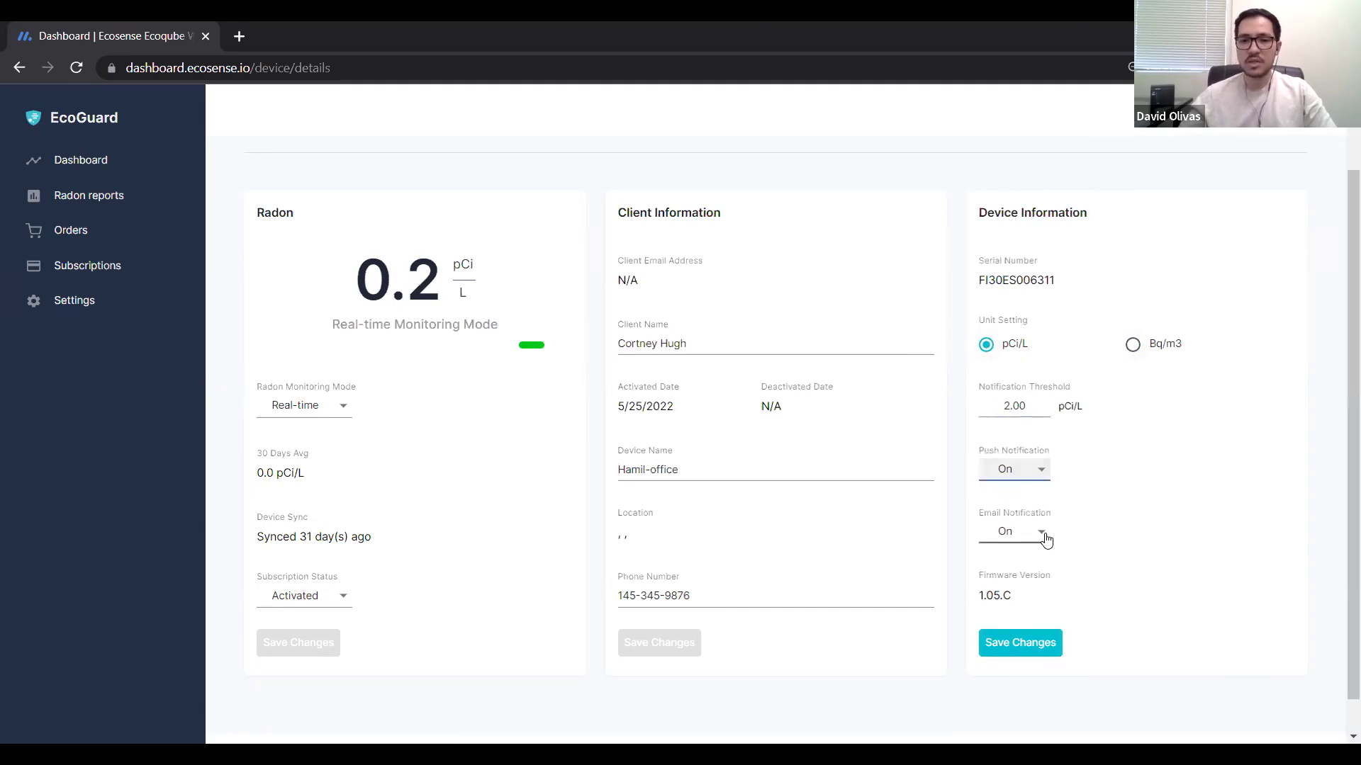
left_click(1048, 537)
left_click(1105, 477)
scroll(1092, 496, "down", 1)
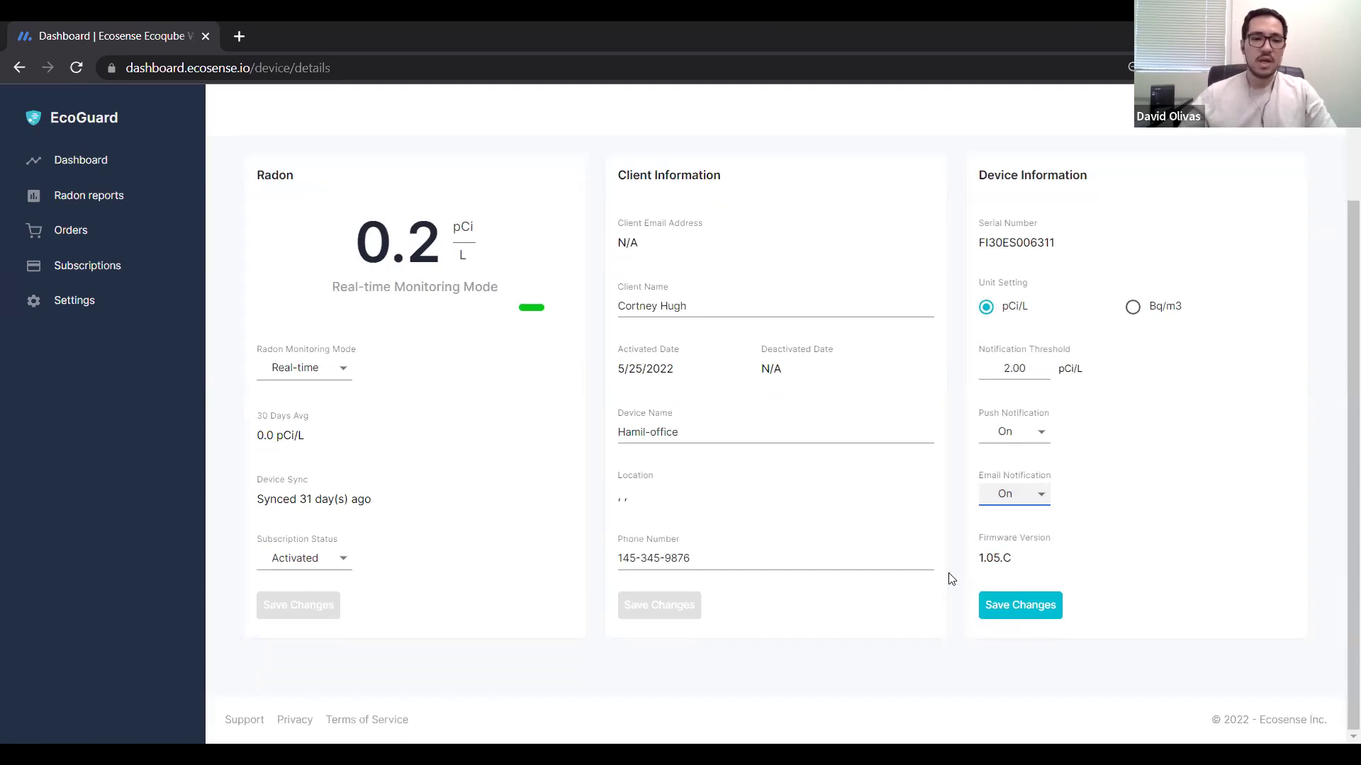
scroll(952, 579, "up", 2)
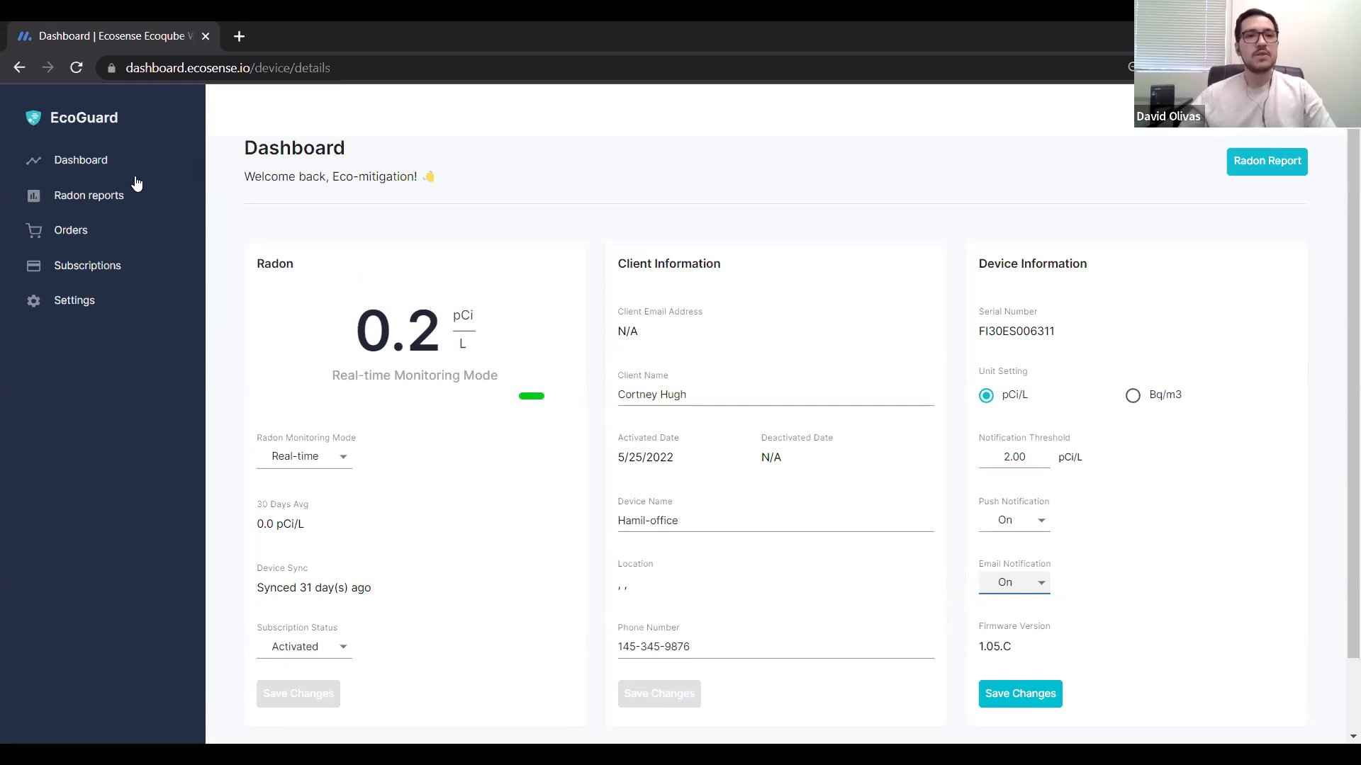
- Open the Residential device's report among the radon reports and review its 30-day radon data and trends chart
left_click(115, 204)
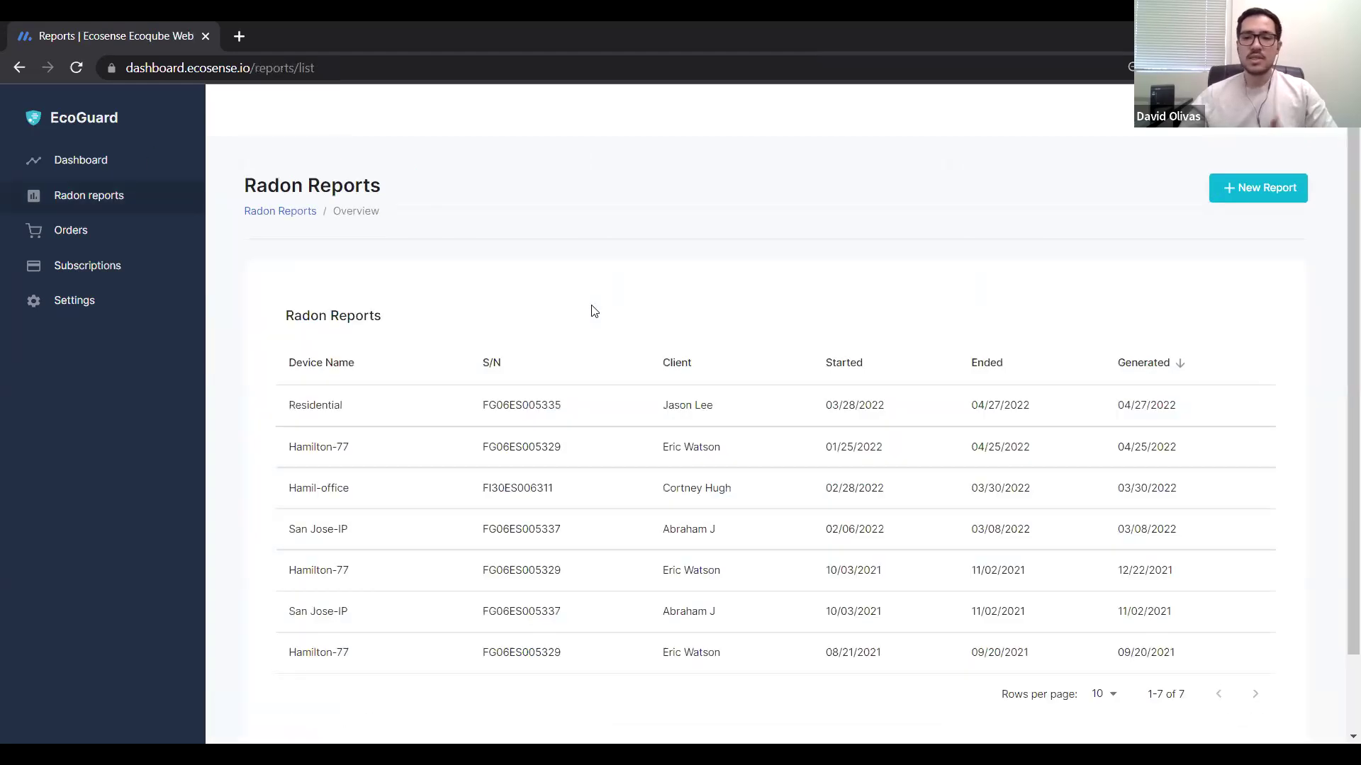
left_click(676, 415)
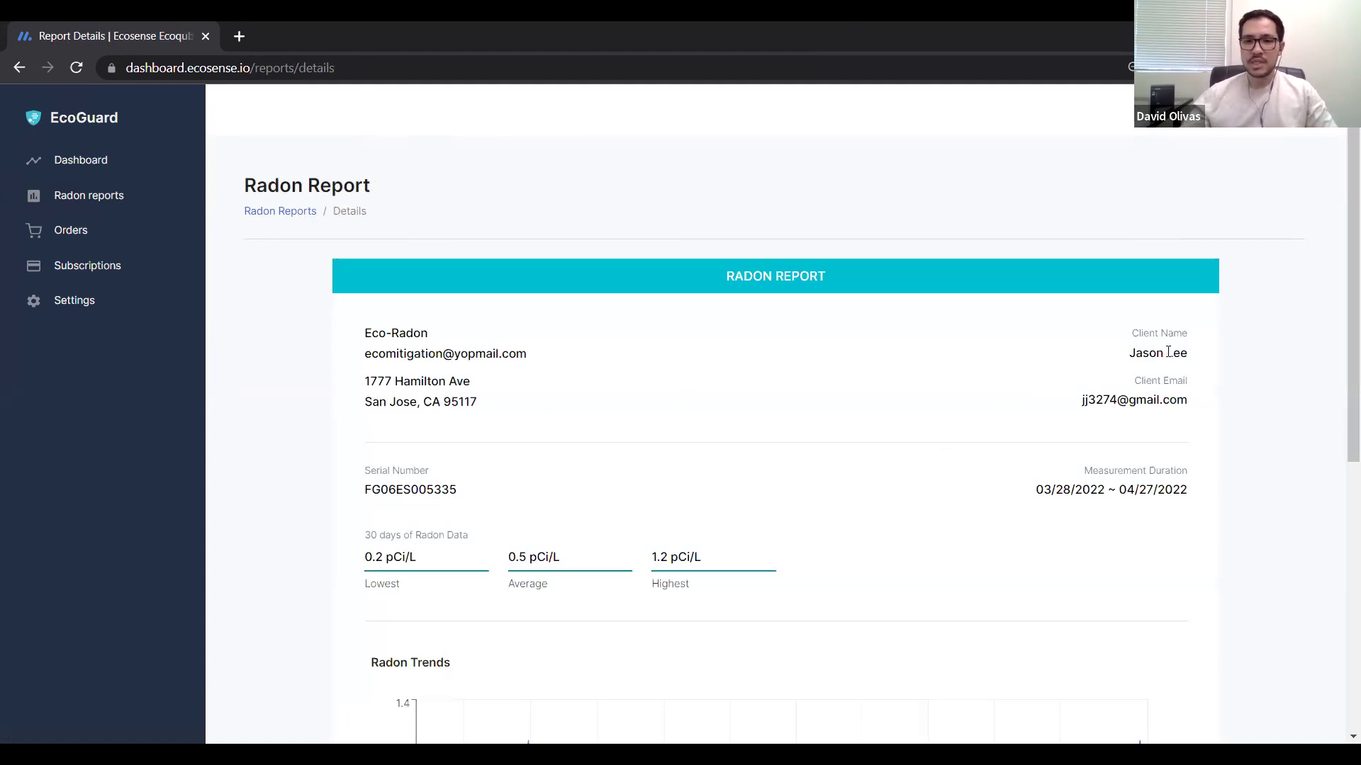
scroll(1087, 399, "down", 4)
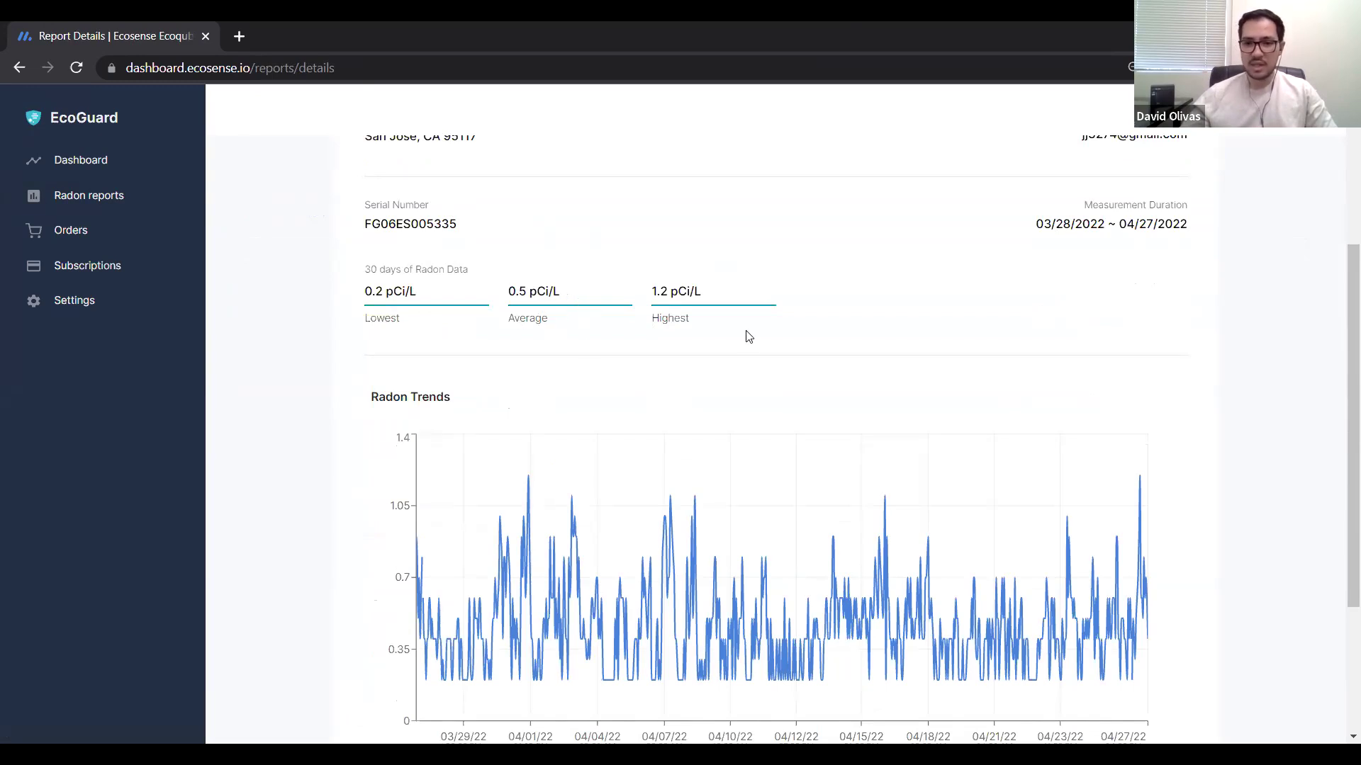
scroll(750, 335, "down", 1)
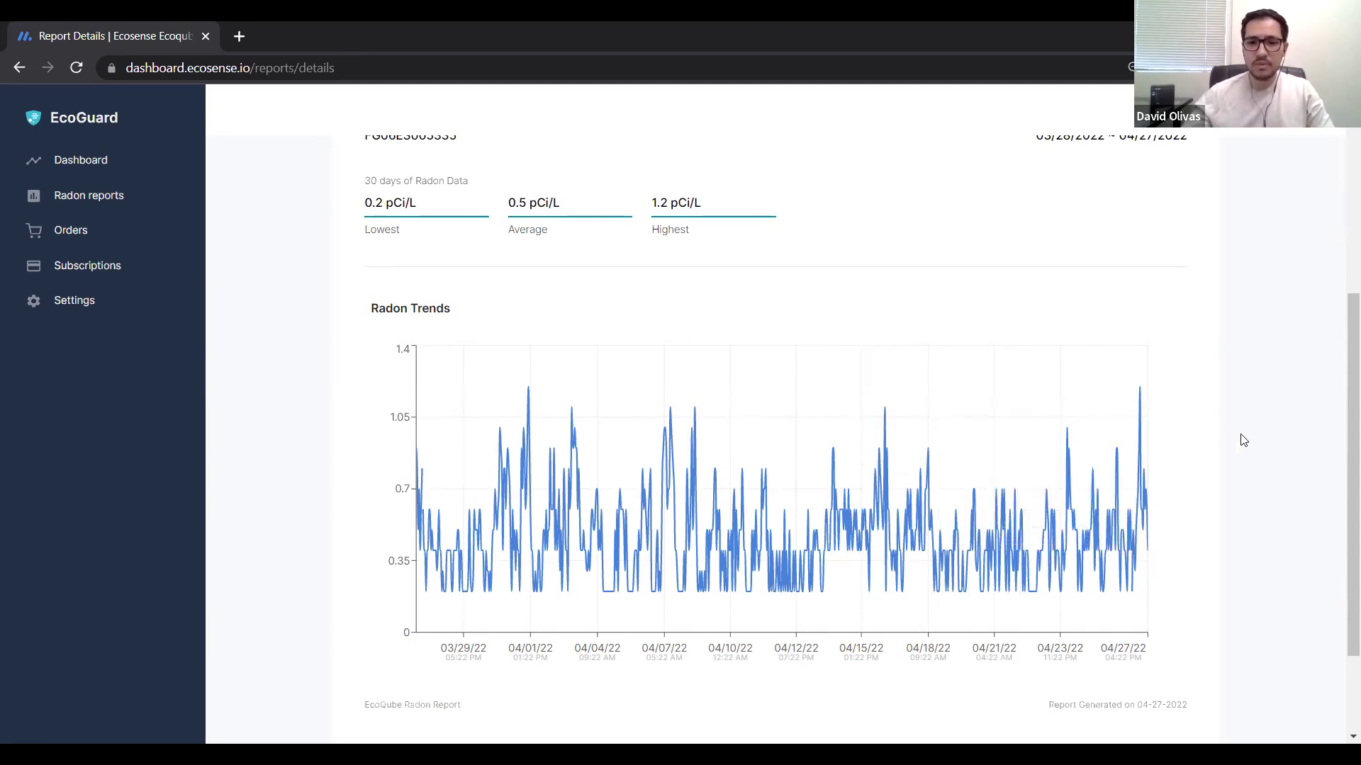
scroll(1237, 432, "down", 2)
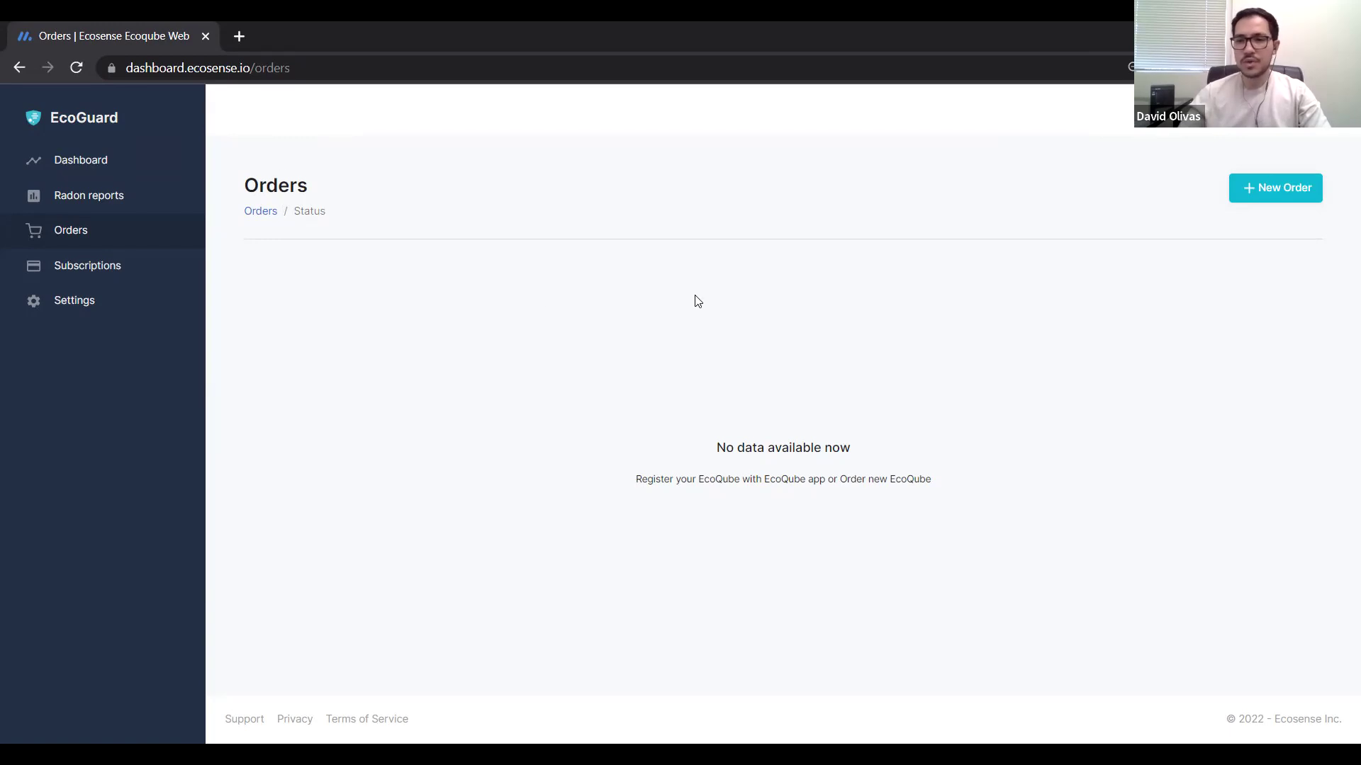
- Open the order form for a new EcoQube S to view its fields, and close it without ordering
left_click(1293, 192)
left_click(493, 298)
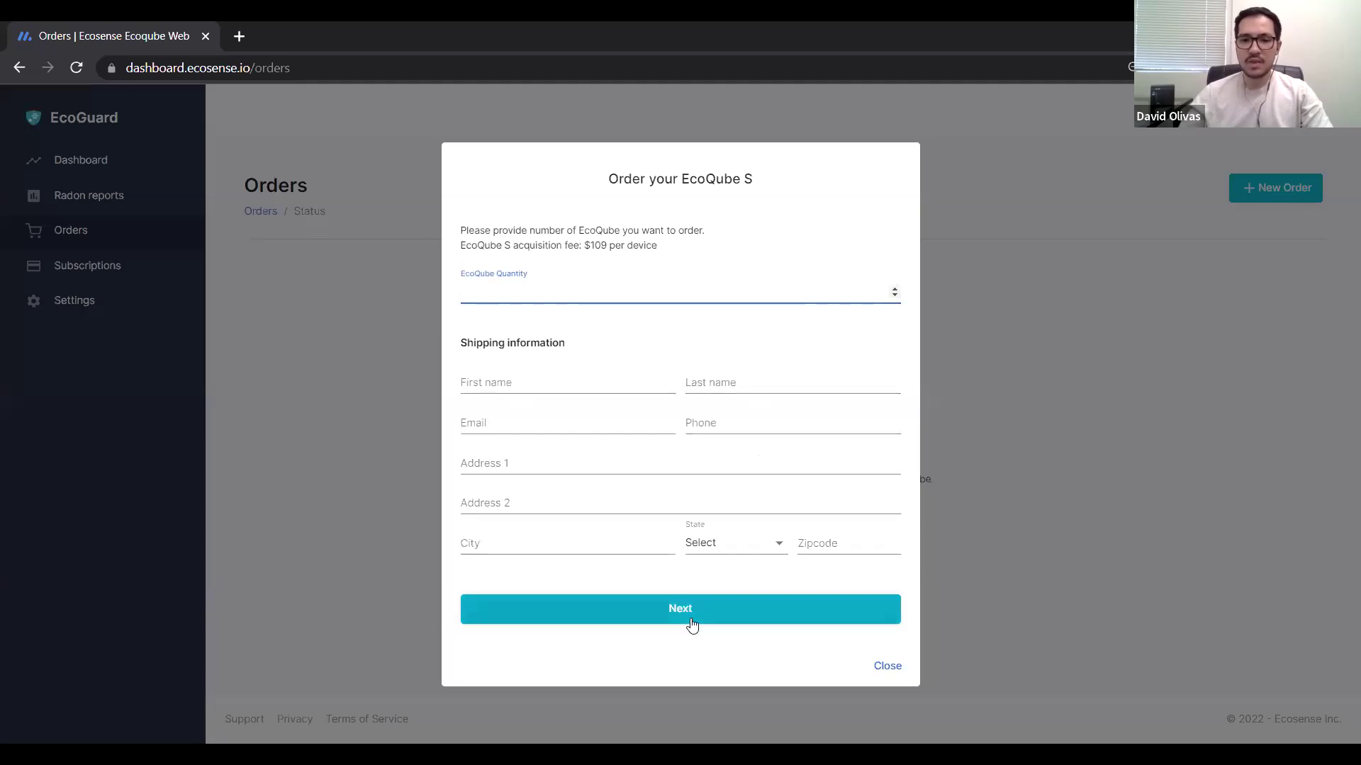
left_click(884, 668)
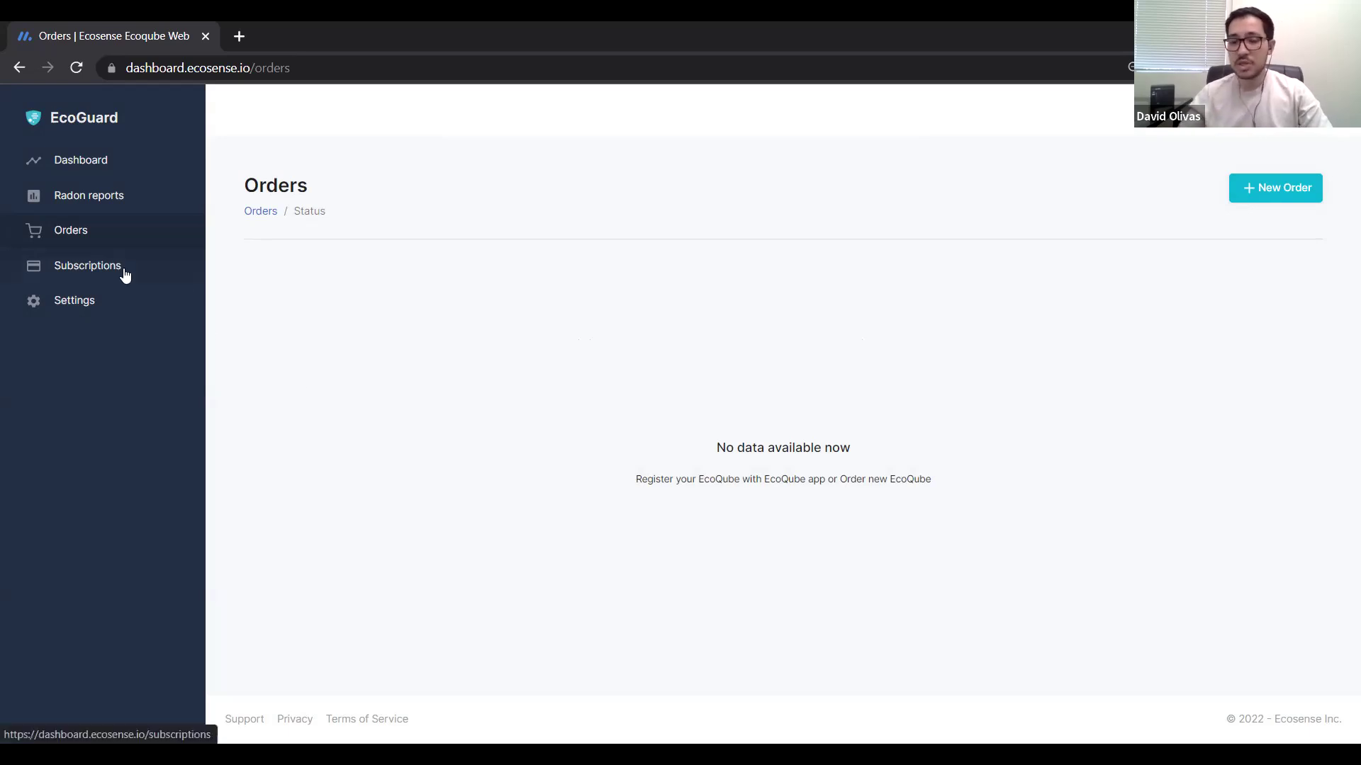
- Visit the subscriptions and the account settings, and review the account, company and password sections
left_click(74, 270)
left_click(98, 318)
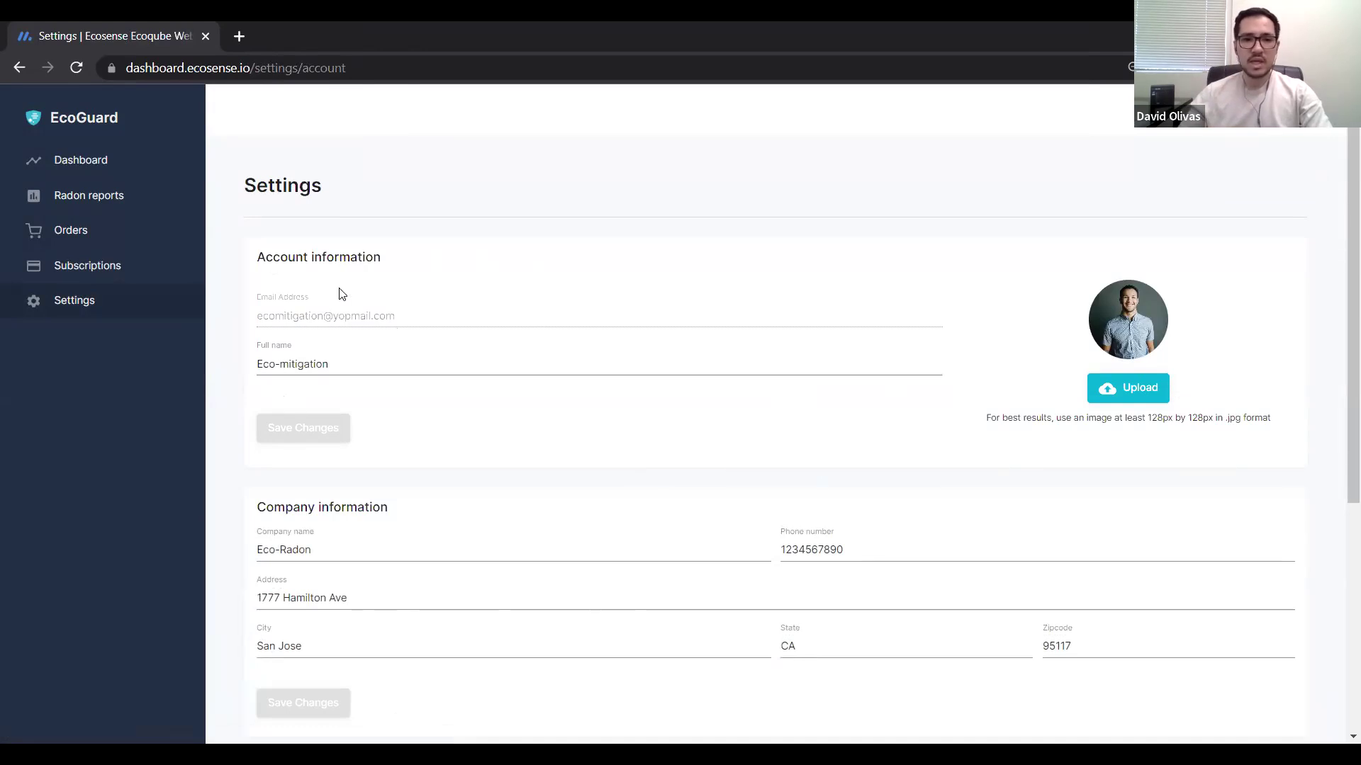
scroll(422, 352, "down", 4)
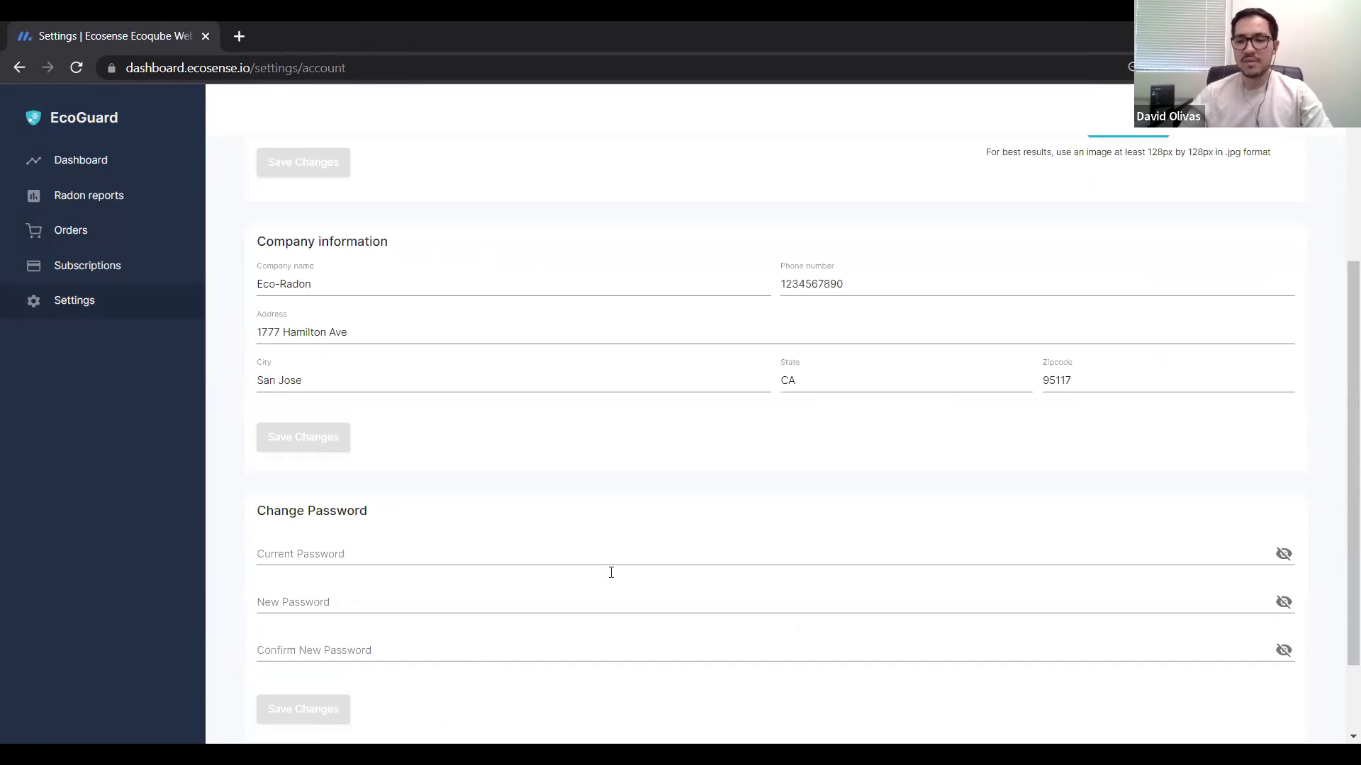
scroll(702, 581, "down", 2)
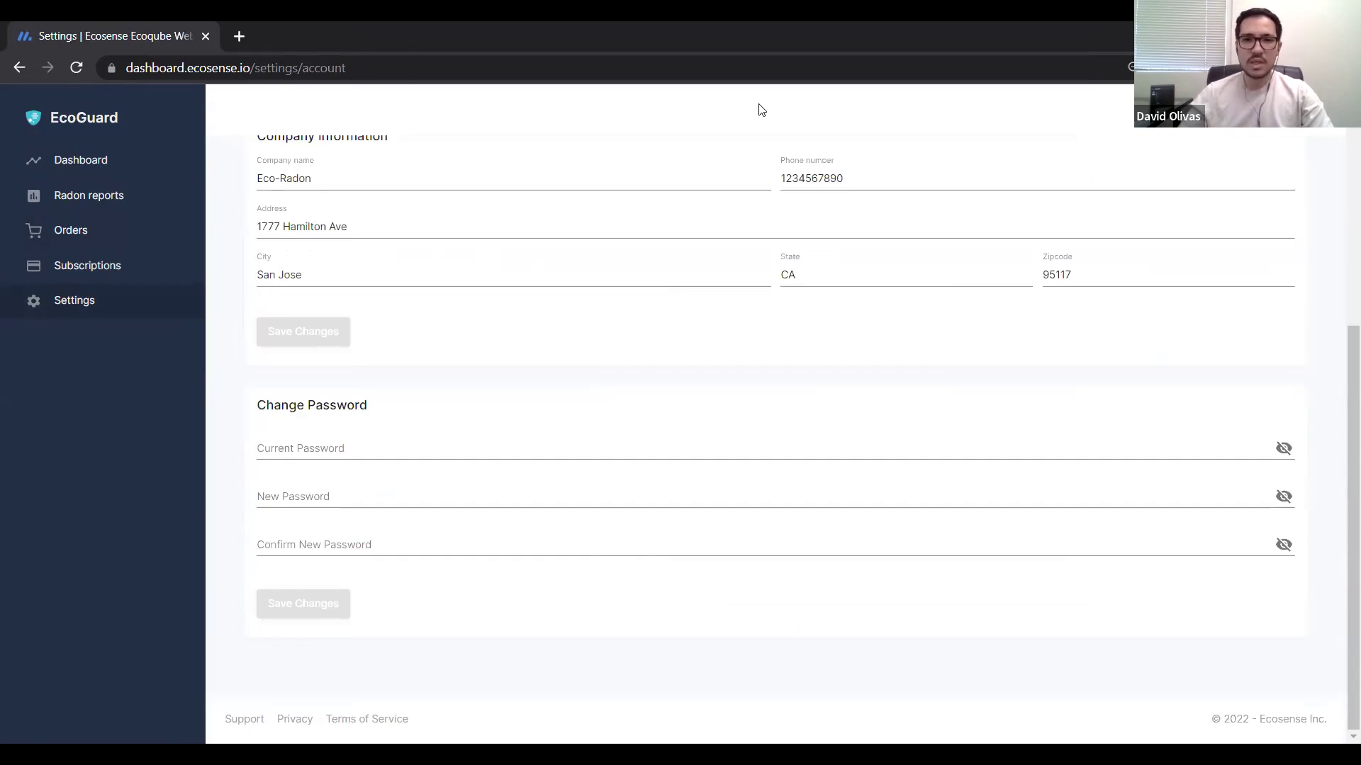
- Switch to the EcoGuard slide presentation and advance to the Benefits of EcoGuard slide
key("alt+Tab")
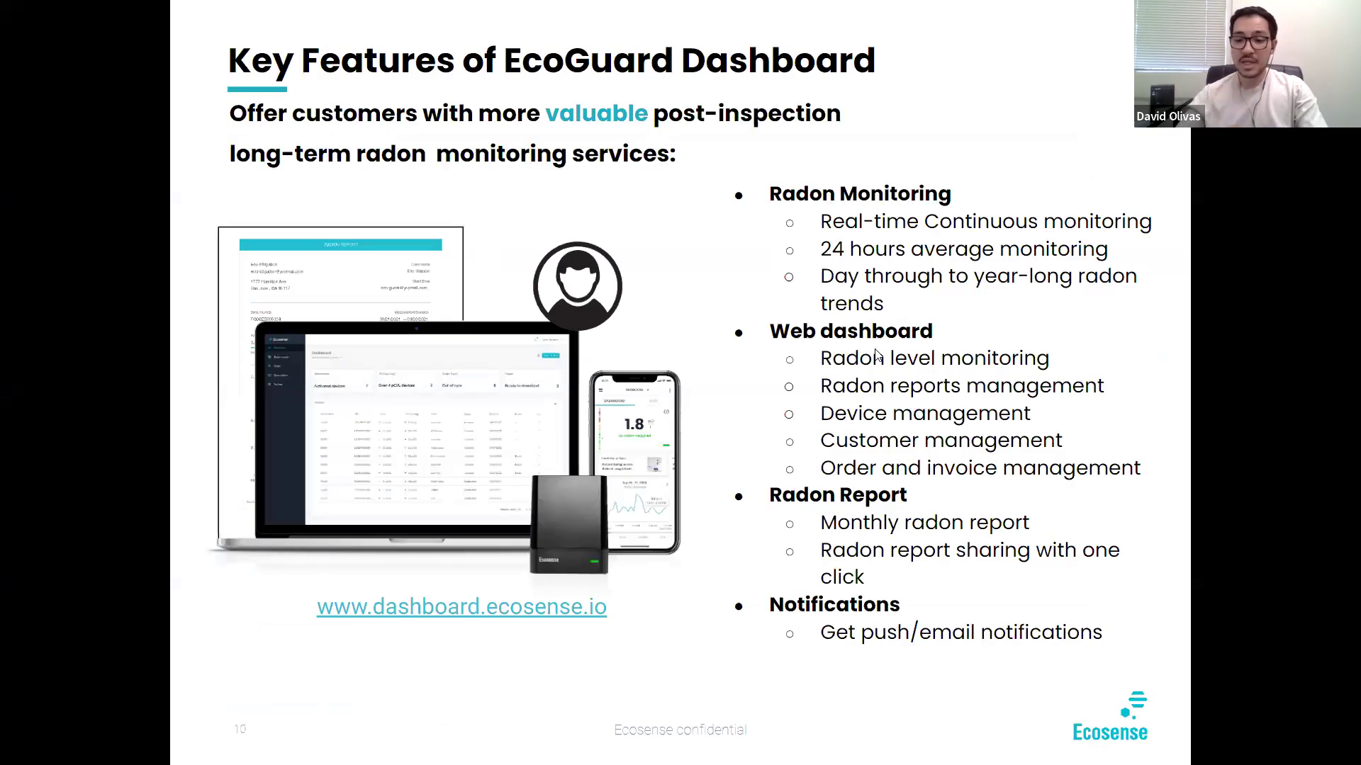
key("Right")
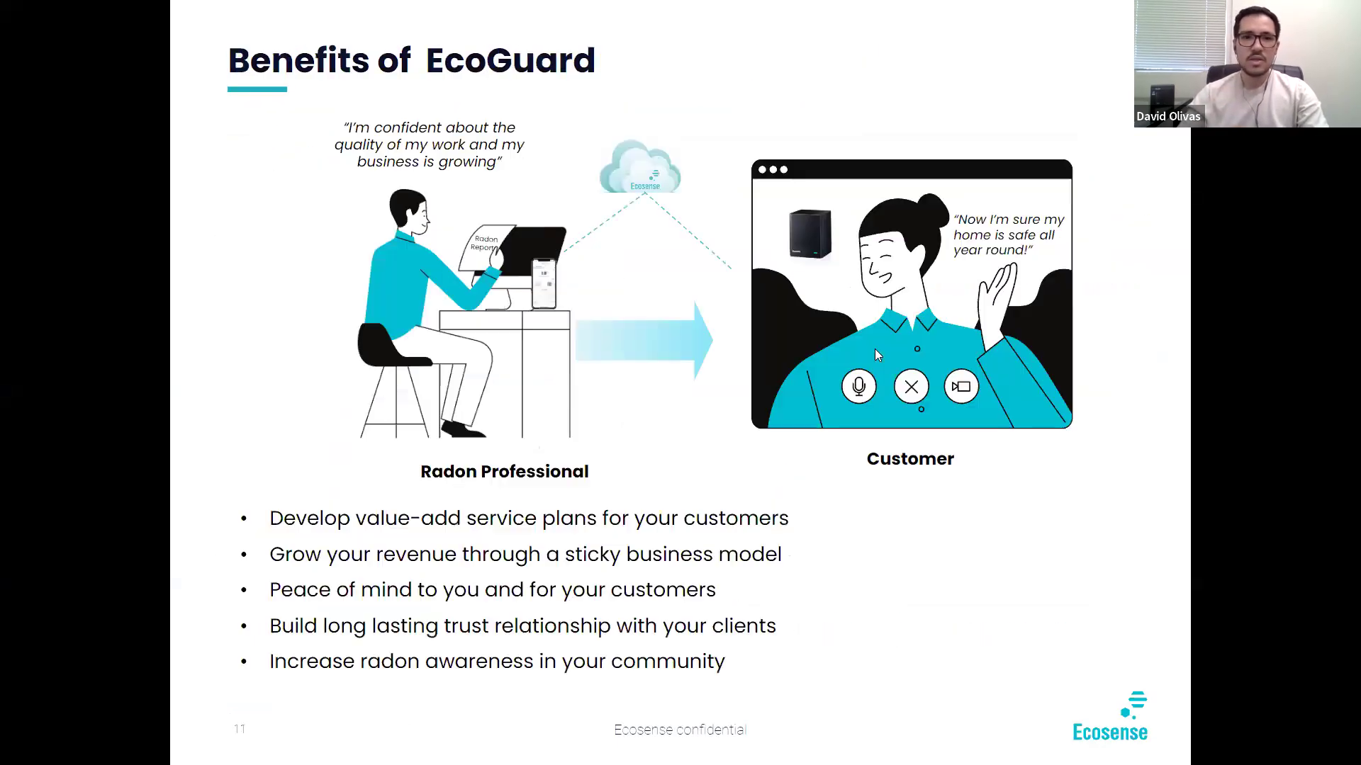